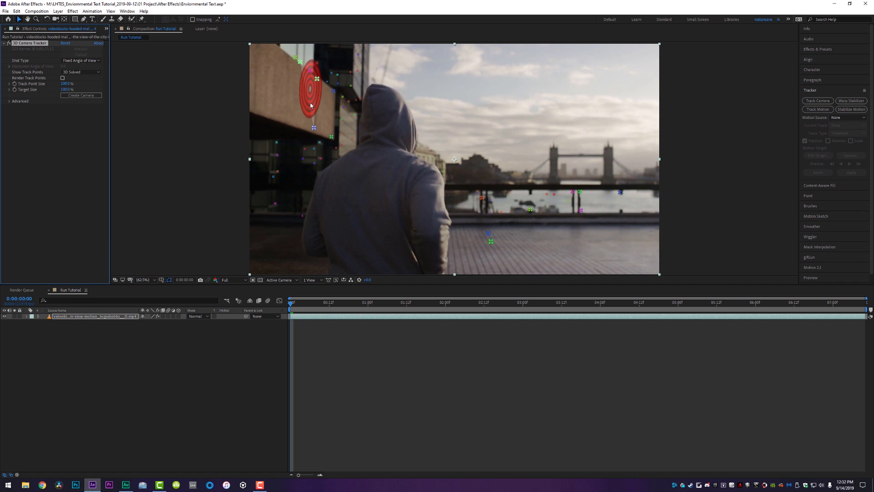
Step: Create a text layer and camera from the three track points along the railing in front of the bridge
left_click(593, 199)
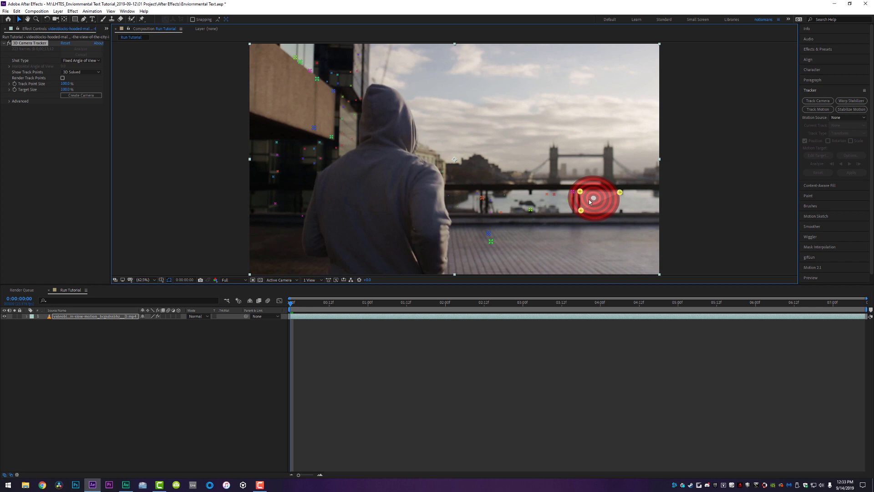
right_click(590, 199)
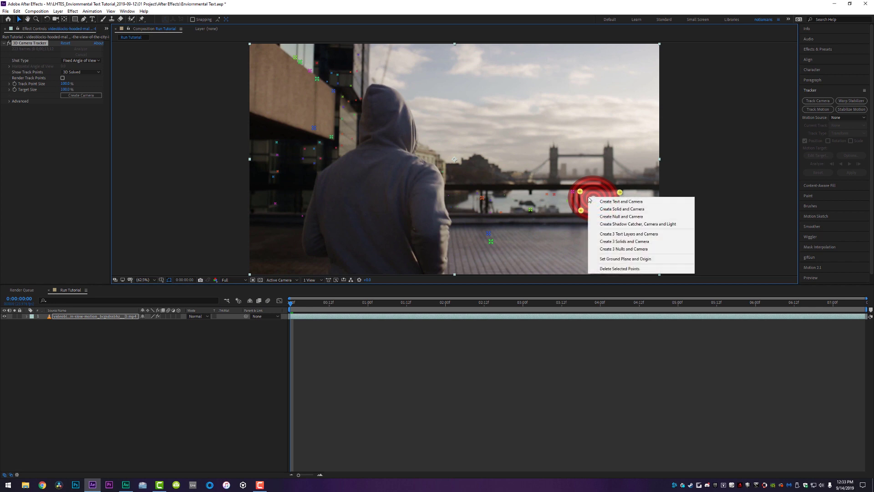
left_click(619, 202)
left_click(632, 185)
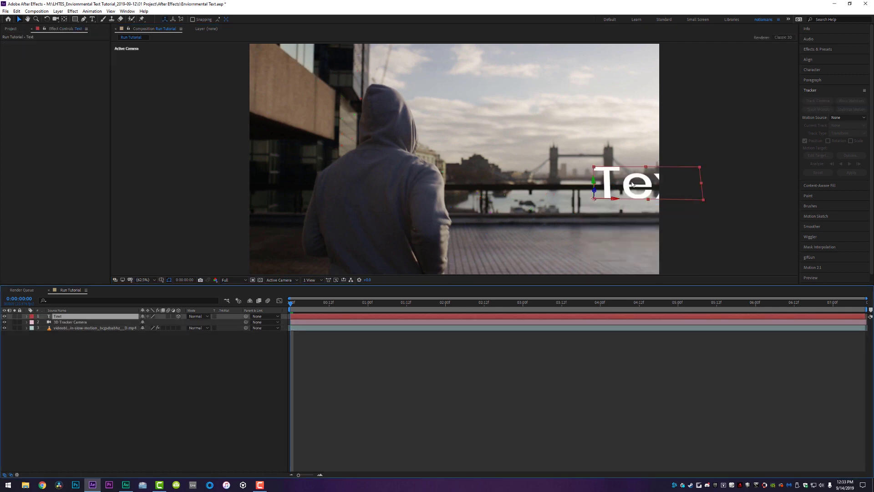
Step: Move the Text layer inward and up so it stands fully in frame on the railing in front of the bridge
left_click(406, 322)
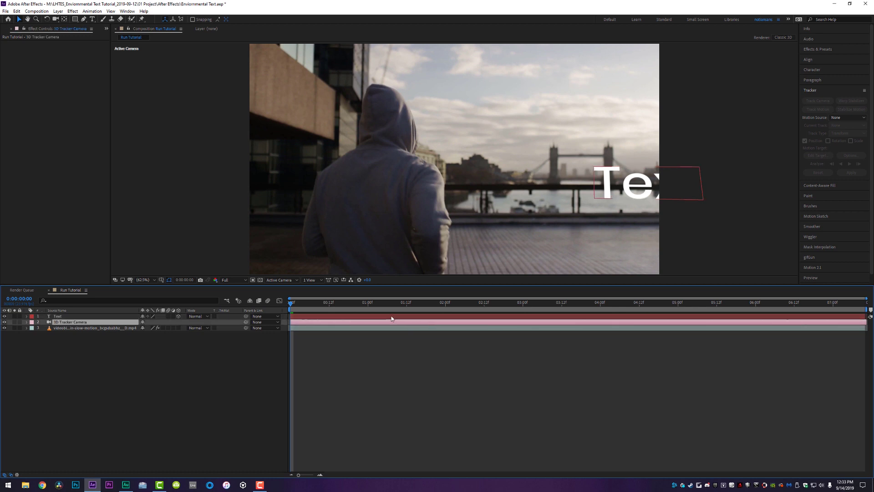
left_click(392, 317)
left_click_drag(628, 188, 550, 174)
key("Return")
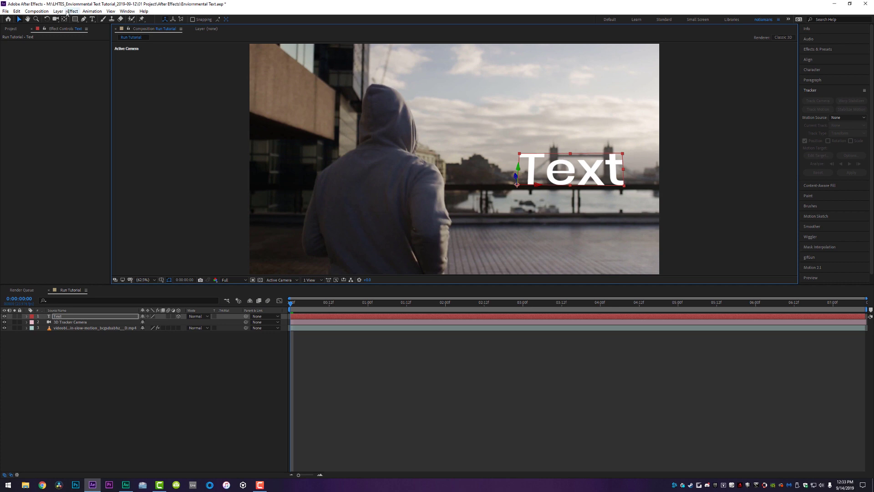
Step: Set the Text layer's X Rotation to about 28° so the text stands upright
left_click(71, 317)
key("r")
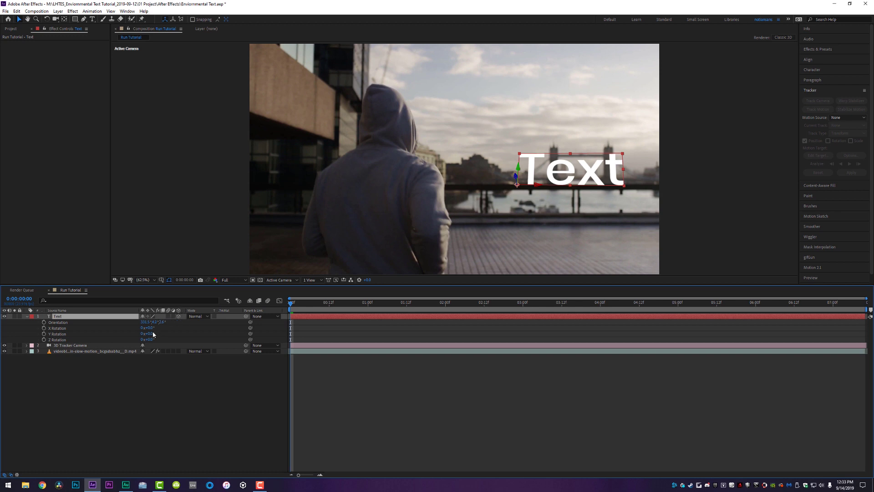
left_click_drag(147, 328, 160, 328)
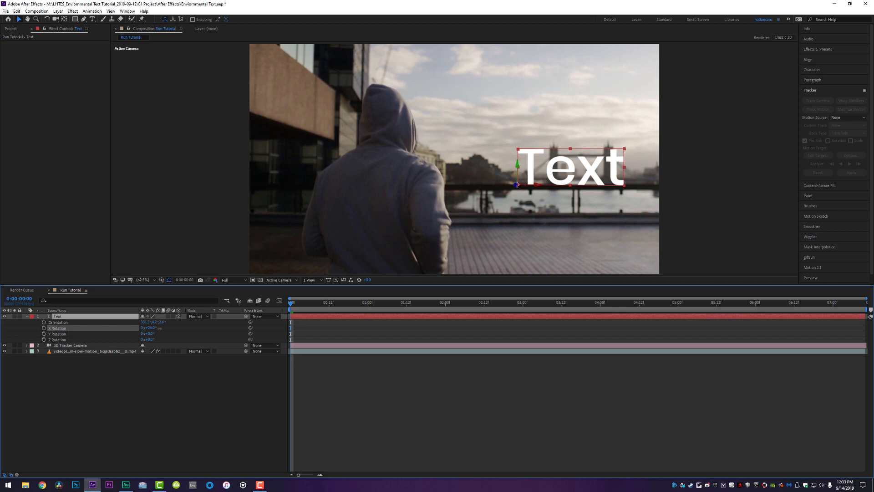
key("Return")
Step: Change the font of the text layer to DIN 2014 Bold
left_click(90, 21)
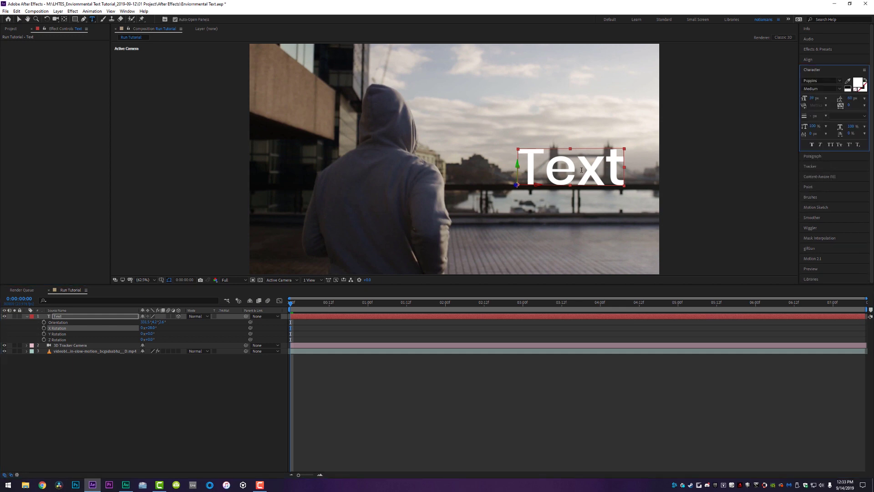
left_click(832, 81)
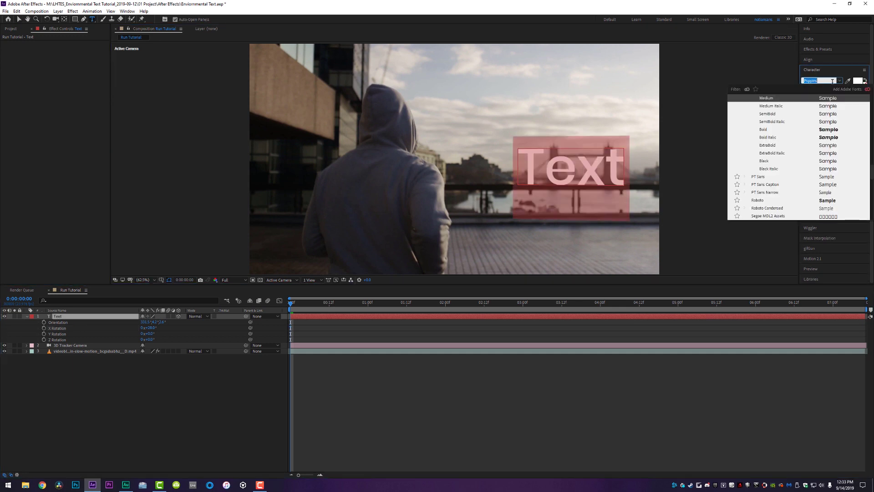
key("Up")
key("Up")
key("Up")
key("Up")
key("Up")
key("Up")
key("Up")
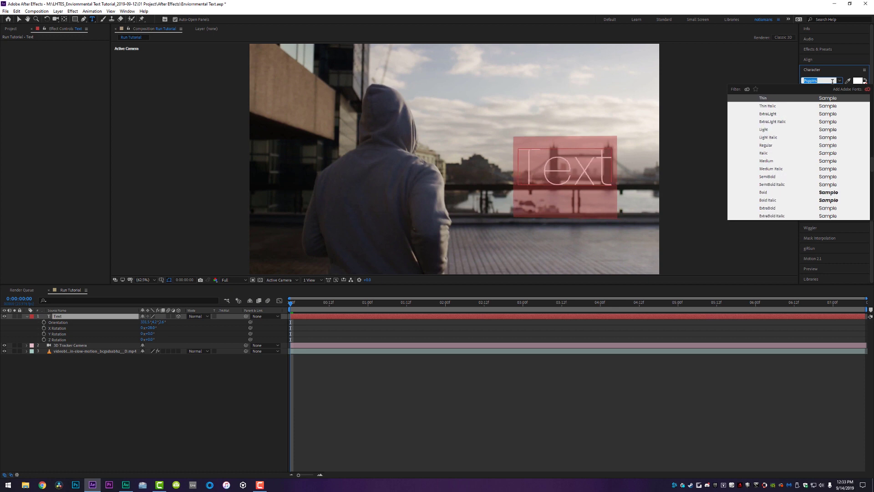
key("Up")
key("Up")
key("Up")
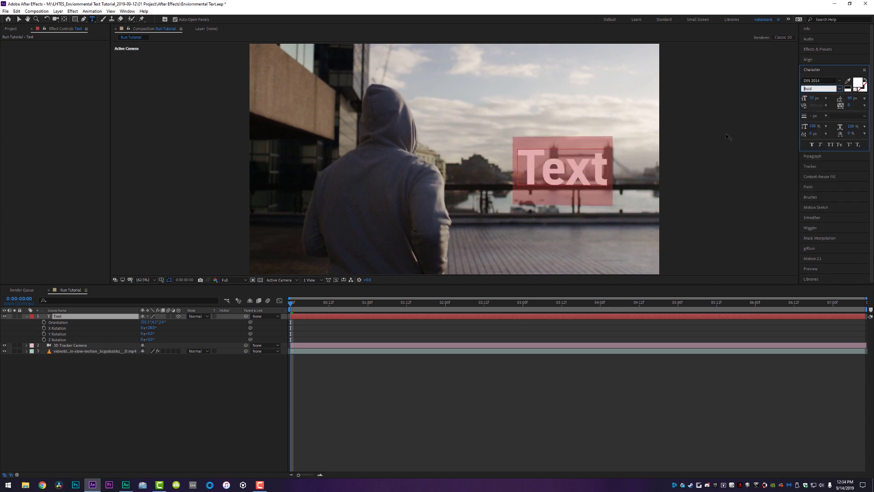
left_click(729, 137)
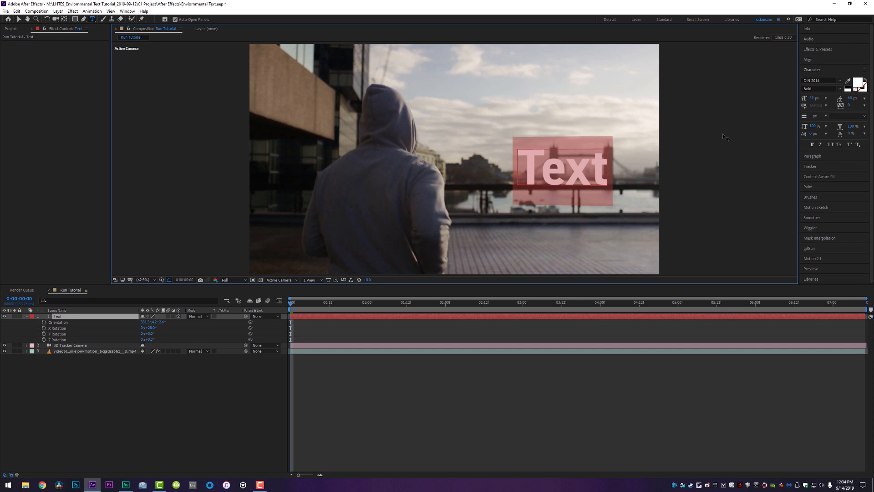
left_click(19, 20)
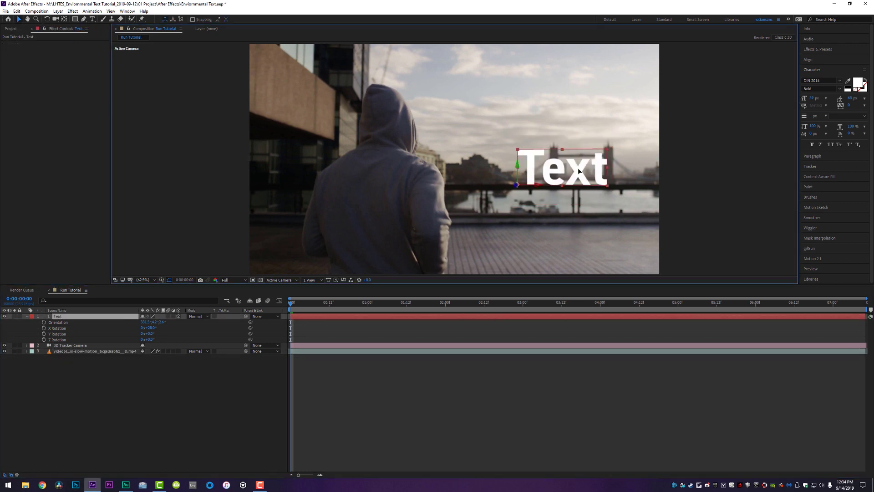
Step: Replace the wording of the text layer with "RUN!"
key("period")
key("period")
key("period")
left_click_drag(712, 193, 325, 92)
left_click_drag(460, 111, 460, 113)
scroll(464, 114, "down", 1)
left_click(91, 19)
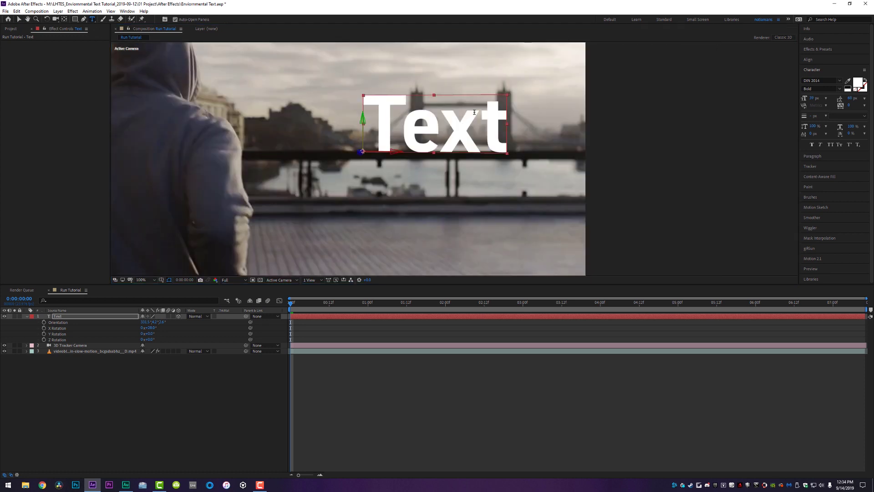
double_click(451, 125)
type("RUN!")
left_click(18, 19)
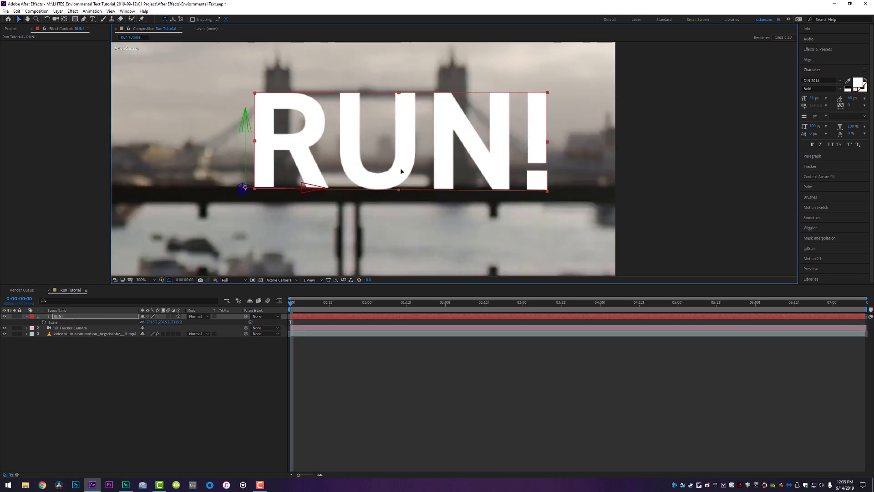
Step: Scale the RUN! text down slightly so it sits on the railing in front of the bridge
left_click_drag(400, 172, 402, 172)
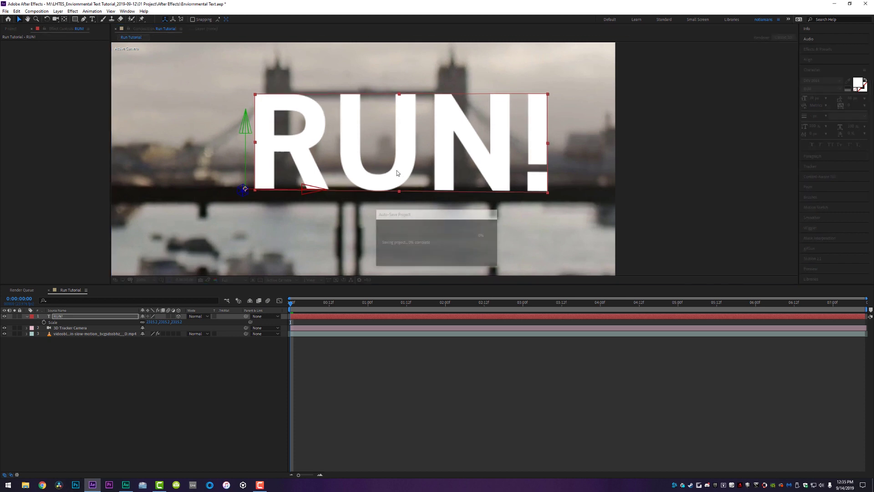
key("comma")
key("comma")
Step: Play the composition to check how the RUN! text tracks with the footage, and return to the first frame
left_click(369, 377)
key("space")
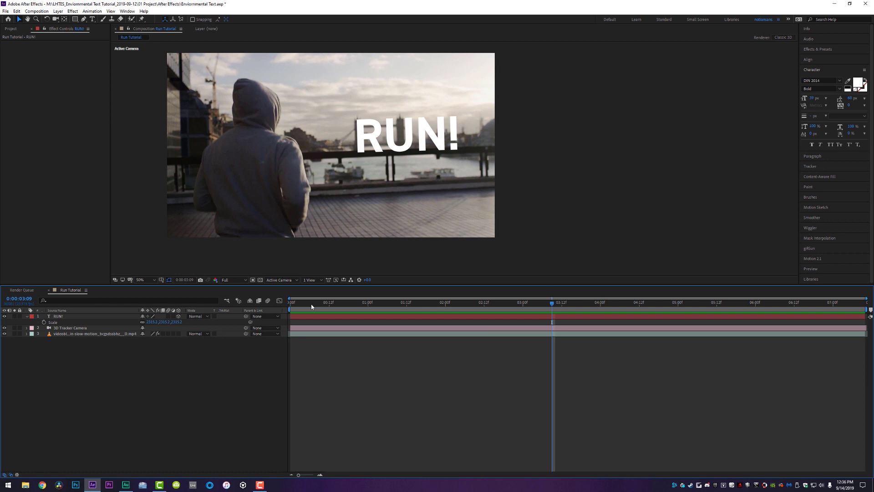
key("Home")
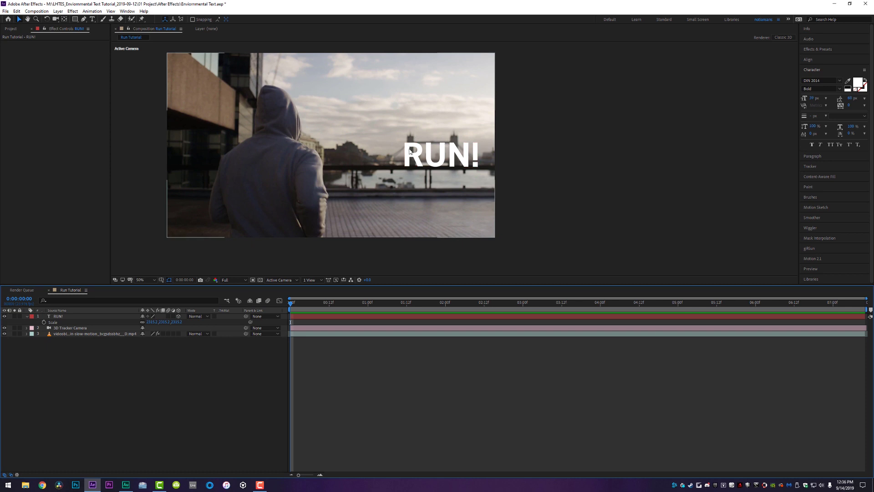
Step: Apply Gaussian Blur to the RUN! layer and keyframe its Blurriness at 15 on the first frame
left_click(307, 320)
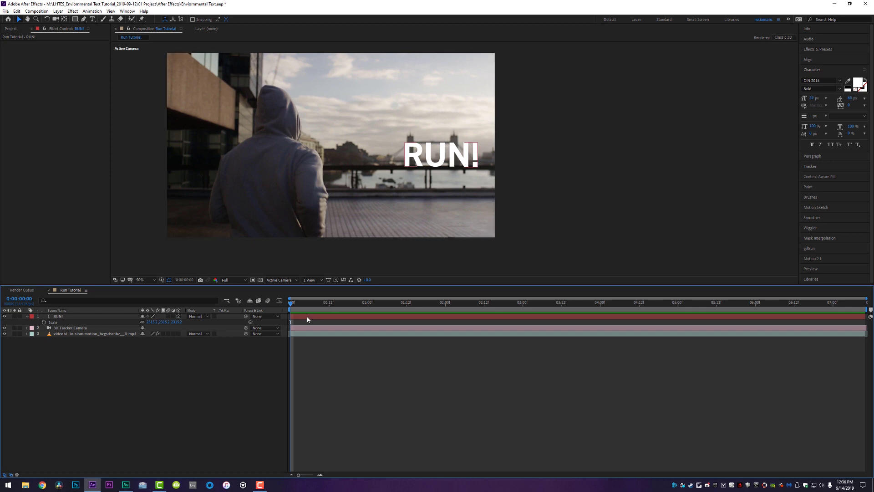
left_click(309, 319)
left_click(73, 11)
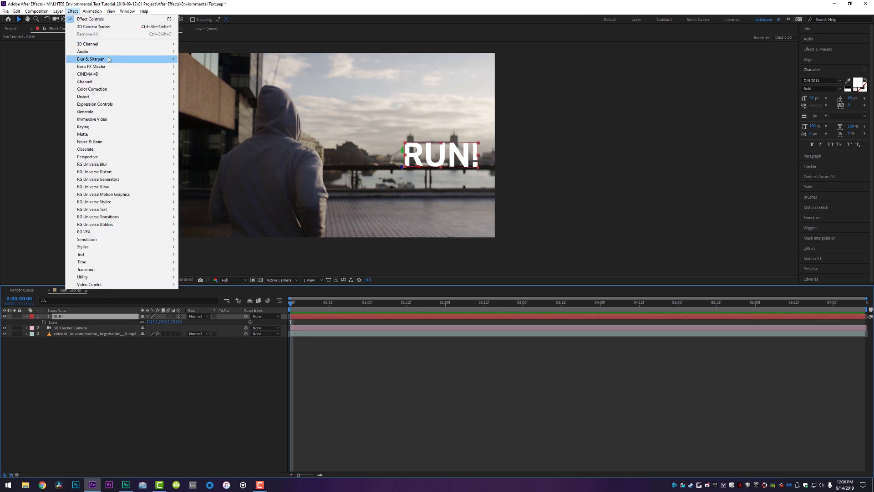
mouse_move(104, 61)
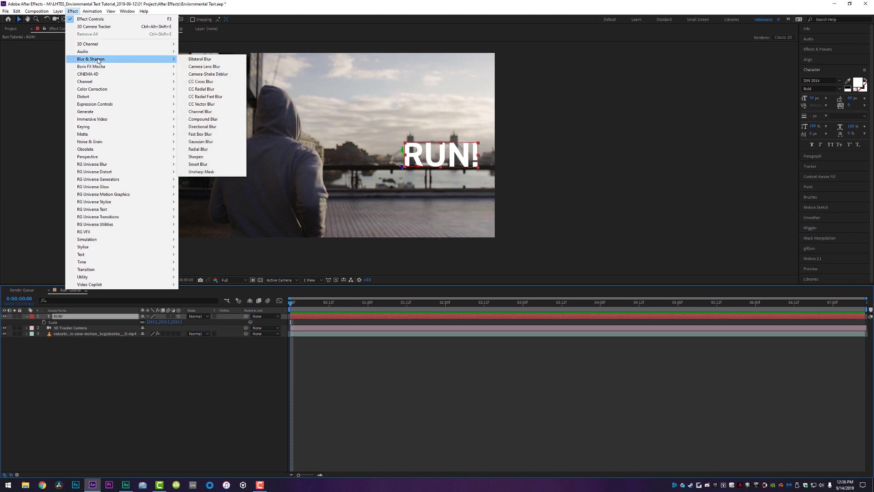
left_click(201, 141)
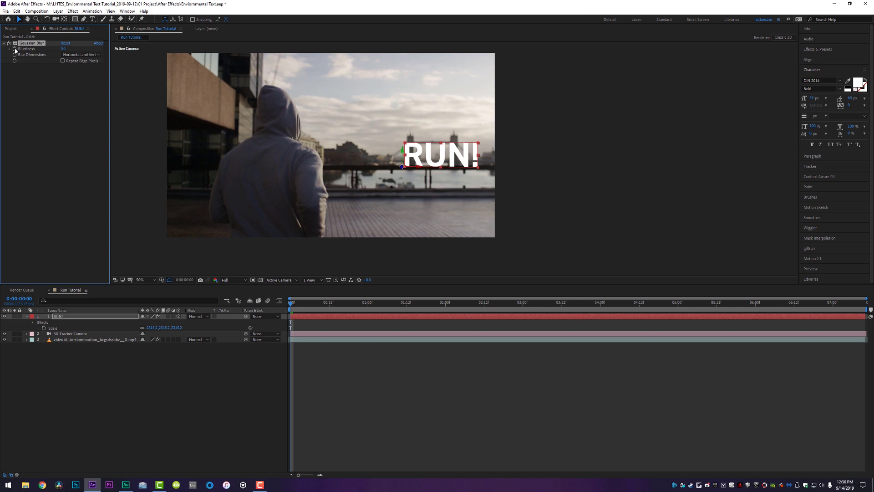
left_click_drag(98, 48, 132, 49)
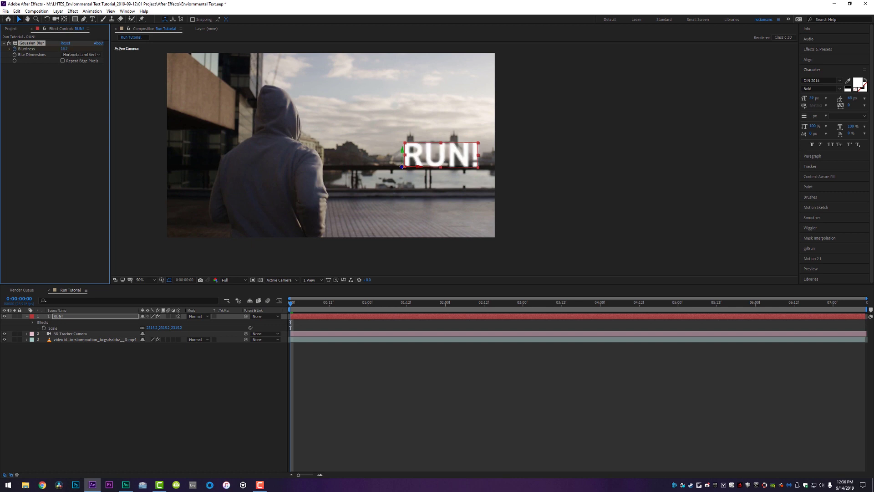
left_click(503, 420)
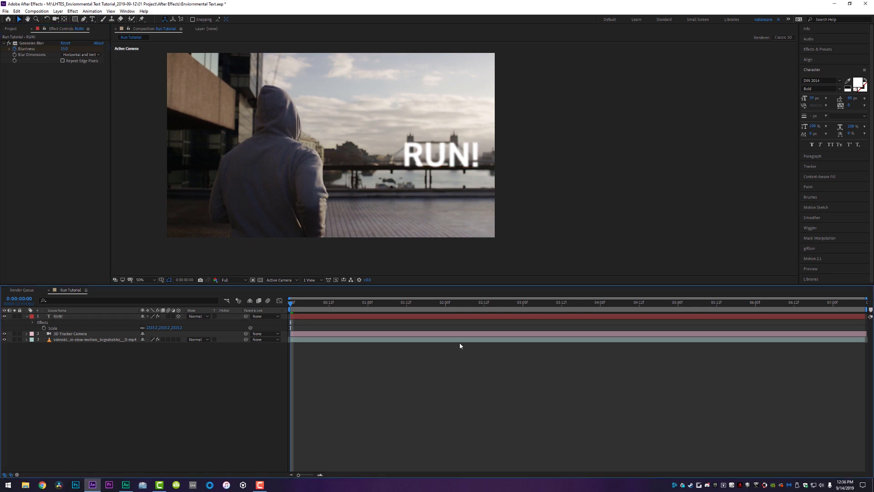
Step: Keyframe the RUN! layer's Blurriness at 6 near the end of the composition, at 0:00:07:09
left_click_drag(416, 304, 865, 304)
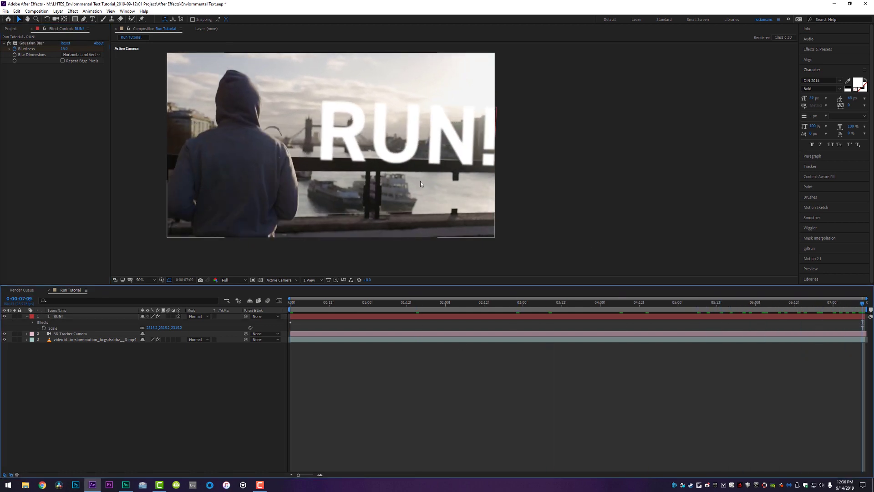
left_click_drag(65, 48, 2, 48)
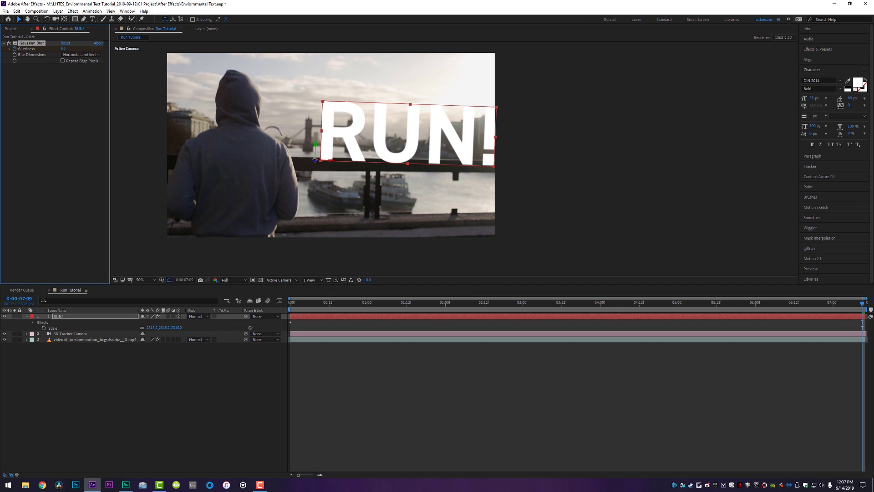
left_click(492, 405)
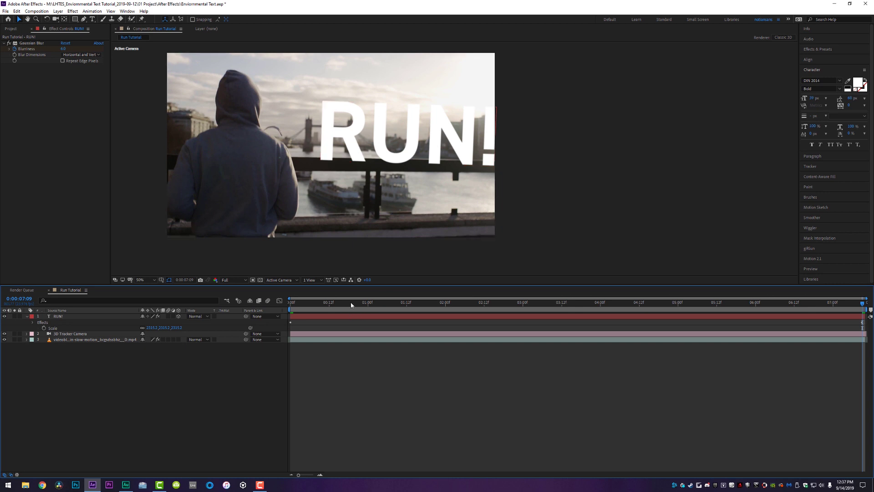
Step: Play the blur animation from the start and scrub the playhead to 0:00:02:04
left_click_drag(351, 302, 291, 302)
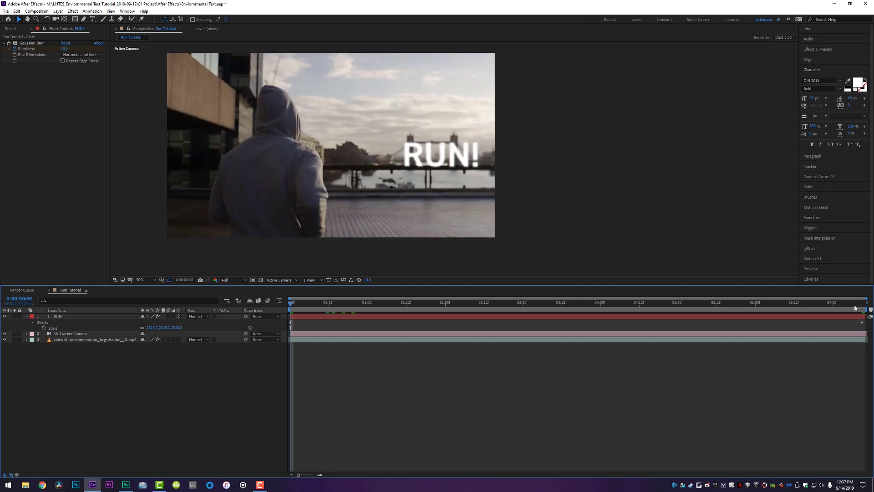
key("space")
key("space")
key("space")
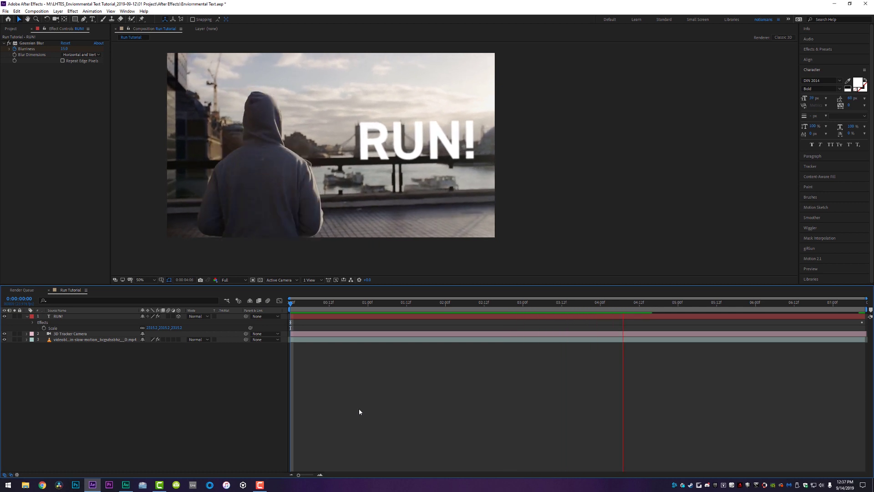
left_click(381, 308)
left_click_drag(381, 307, 459, 308)
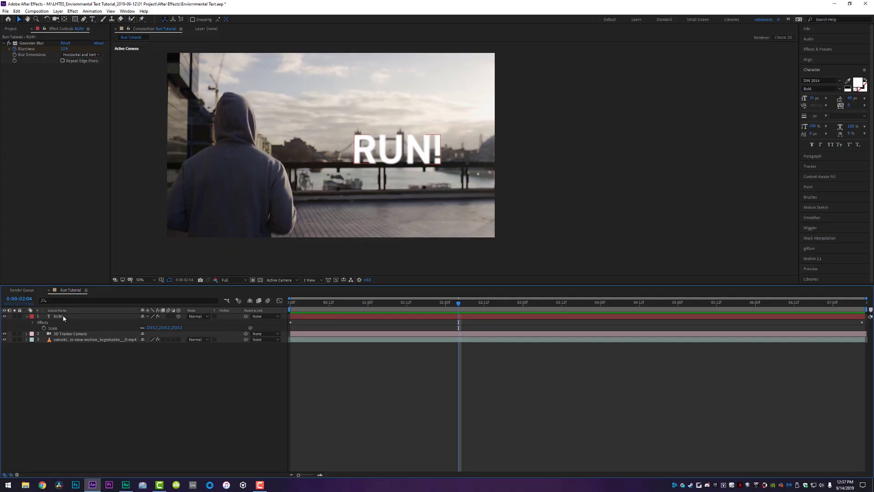
Step: Duplicate the RUN! layer and set the duplicate's X Rotation to about 125° so it lies flat and flipped
left_click(64, 318)
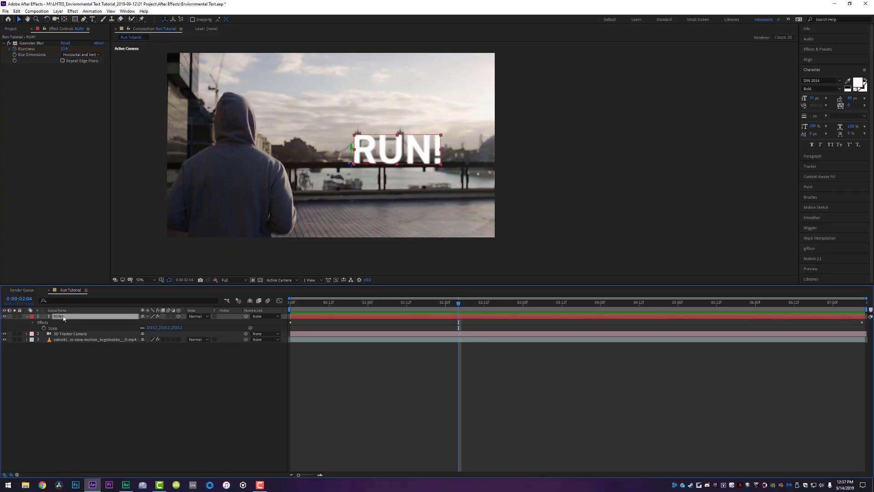
key("ctrl+d")
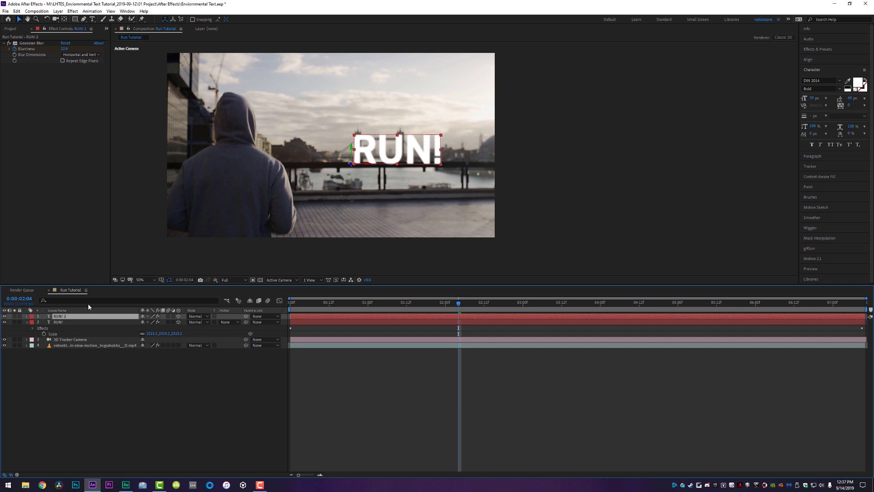
key("r")
left_click_drag(150, 328, 183, 328)
Step: Move the flipped RUN! duplicate down onto the pavement below the railing and turn it slightly about its Z axis
left_click_drag(353, 177, 383, 213)
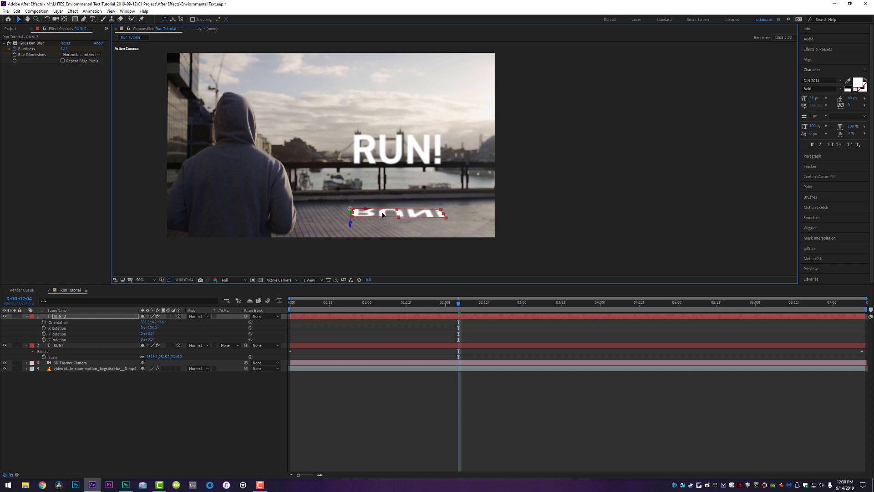
scroll(403, 210, "up", 2)
left_click_drag(365, 230, 369, 228)
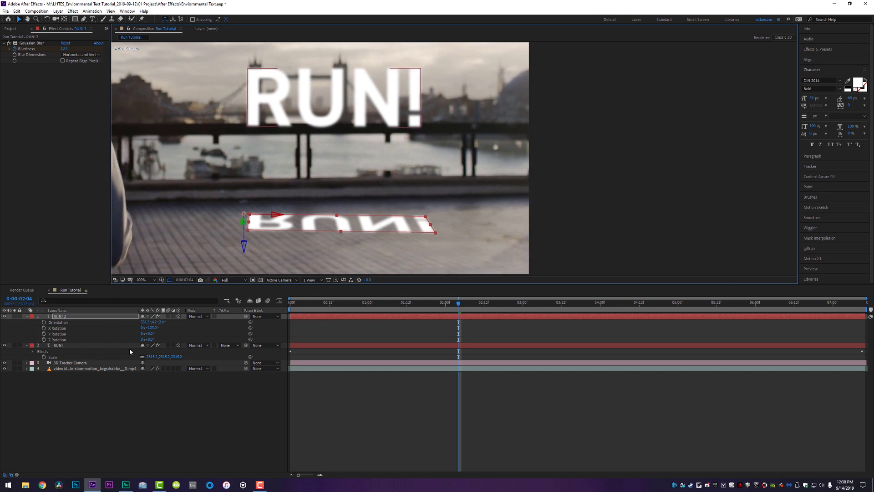
left_click_drag(151, 340, 151, 339)
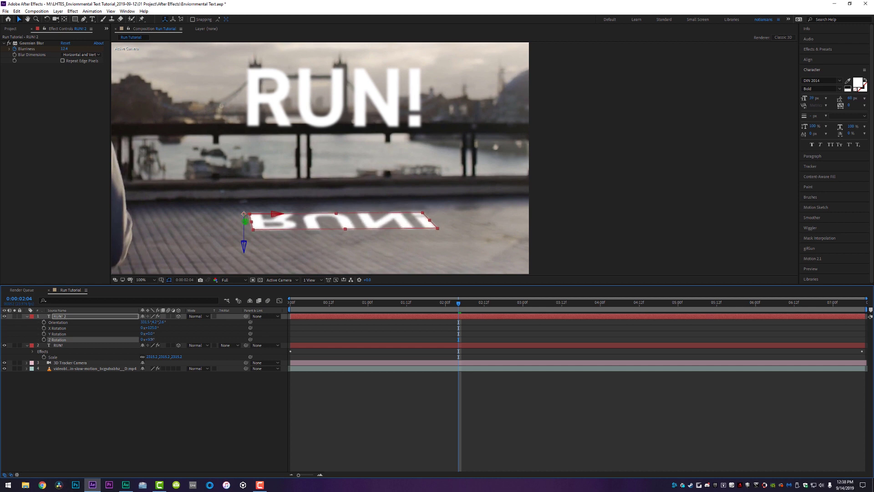
Step: Nudge the flipped RUN! duplicate up and slightly sideways on the pavement, and fine-tune its Y and Z Rotation to match the ground
left_click_drag(312, 225, 313, 220)
left_click_drag(150, 333, 149, 333)
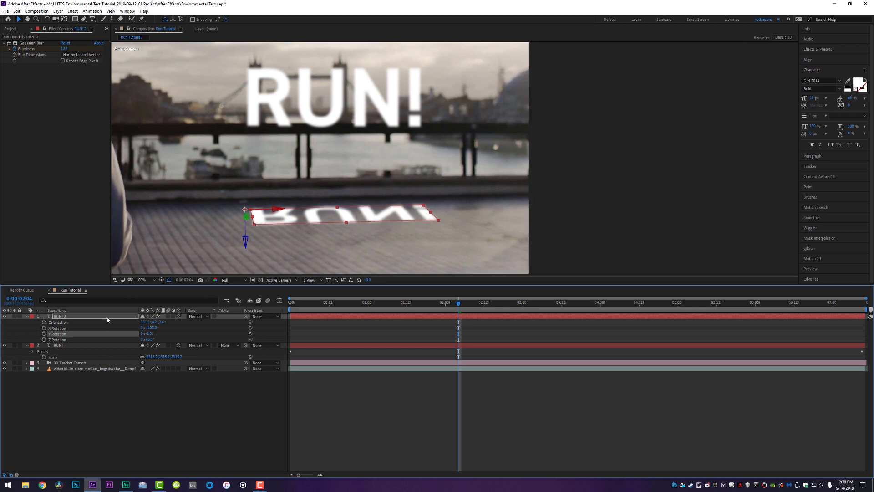
left_click_drag(150, 341, 151, 340)
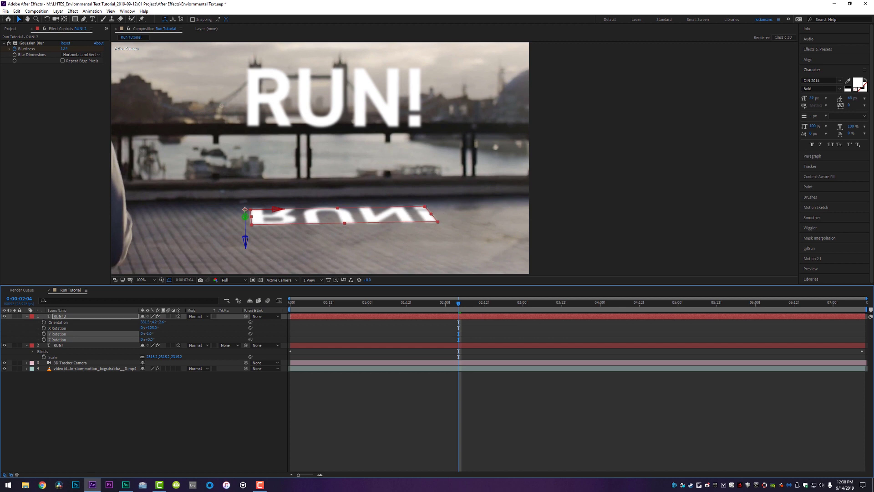
left_click_drag(309, 219, 307, 219)
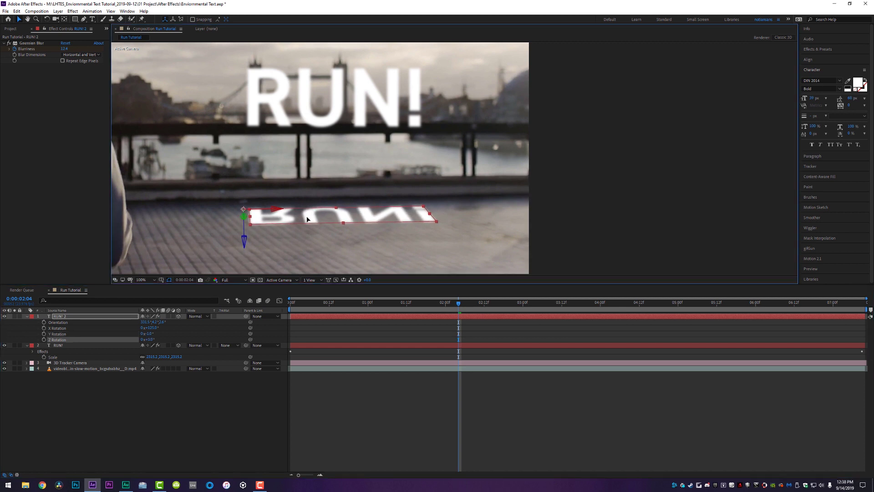
left_click(308, 219)
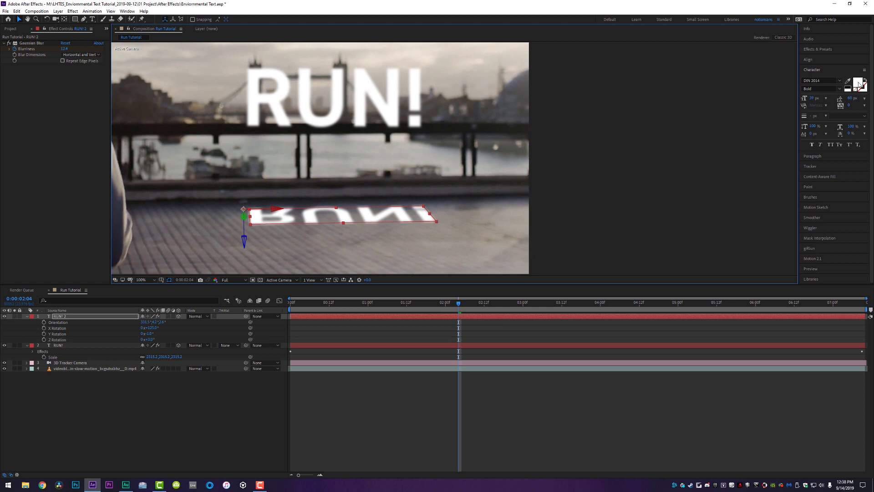
Step: Set the flipped duplicate's text color to black (000000) and raise its Gaussian Blur Blurriness to about 40
left_click(858, 84)
left_click_drag(643, 180, 557, 265)
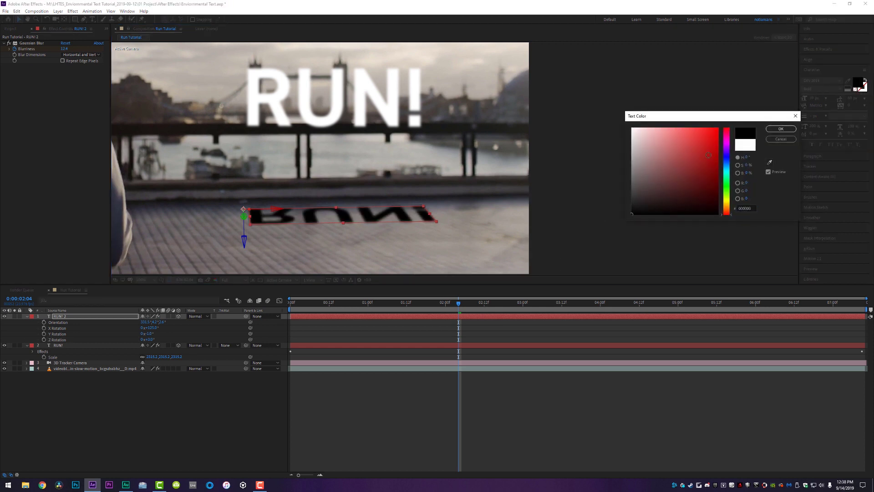
left_click(780, 130)
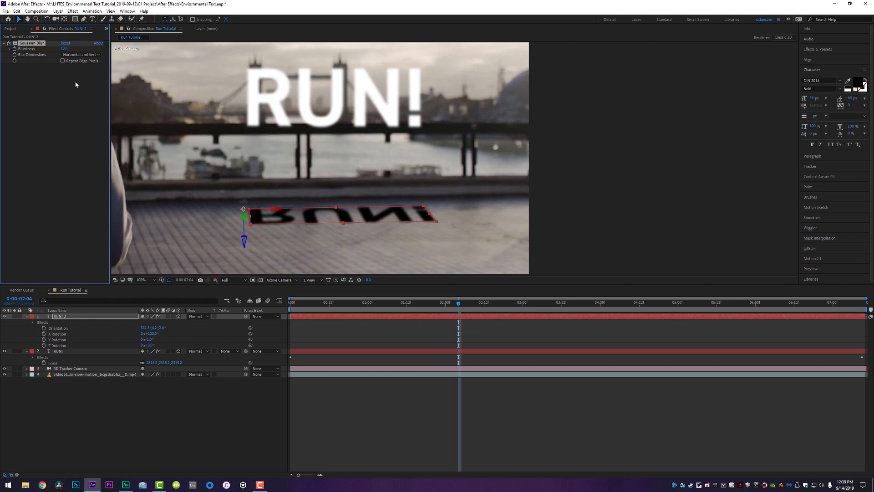
left_click_drag(98, 49, 196, 61)
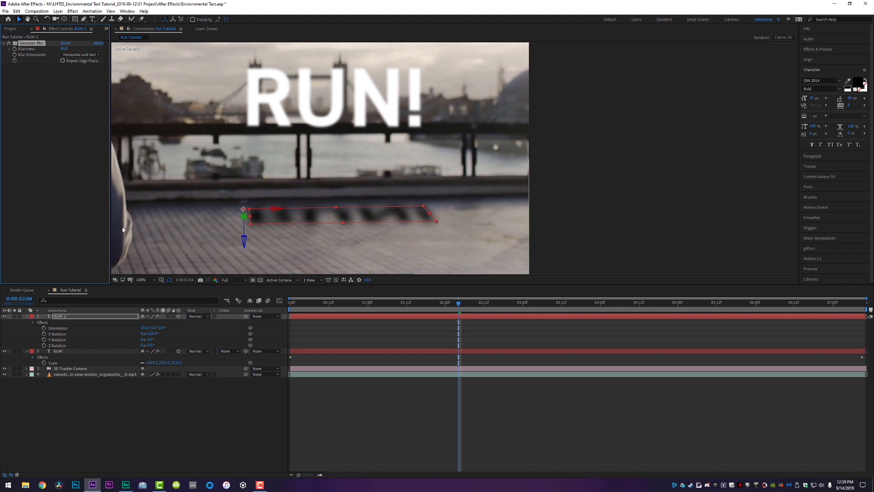
Step: Try the Overlay blending mode on the flipped duplicate, and settle on Soft Light
left_click(200, 318)
left_click(218, 142)
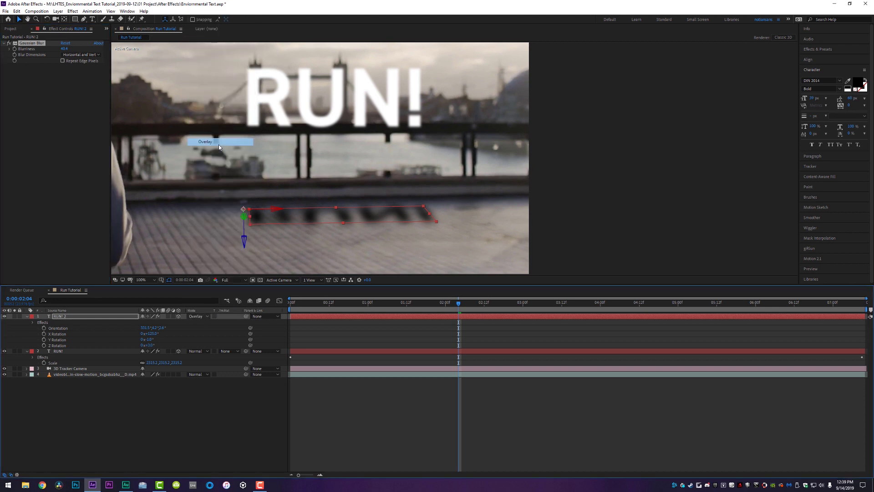
left_click(202, 318)
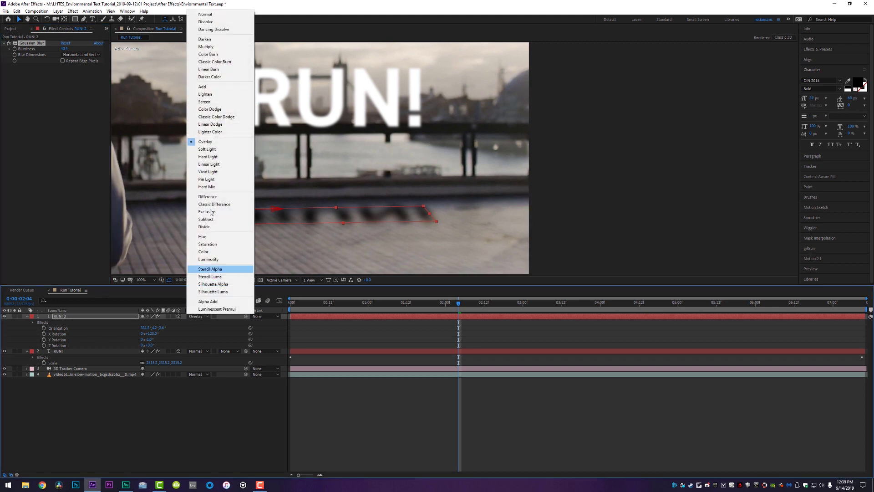
left_click(208, 149)
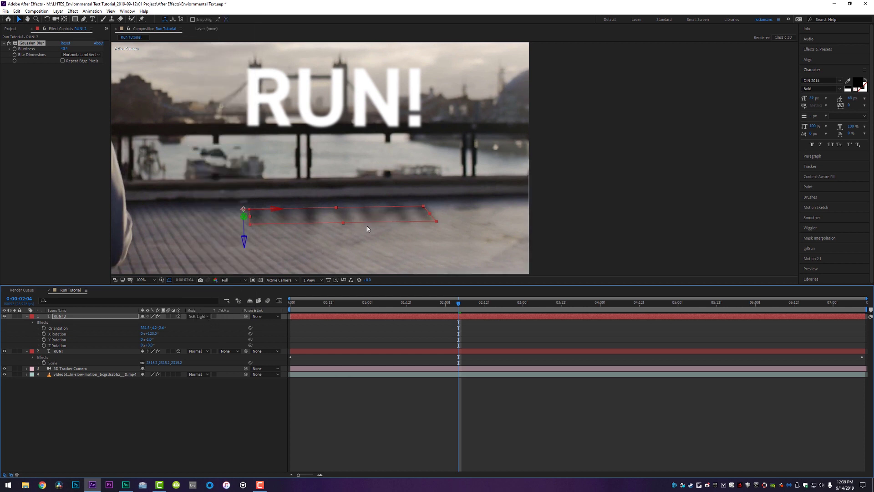
left_click(402, 412)
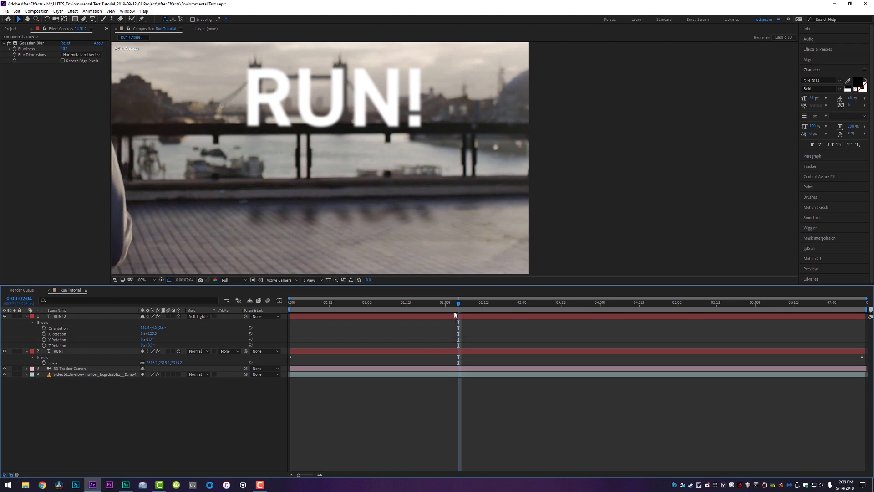
Step: Lower the RUN! 2 shadow layer's Opacity to 50% while viewing the whole frame
left_click(63, 317)
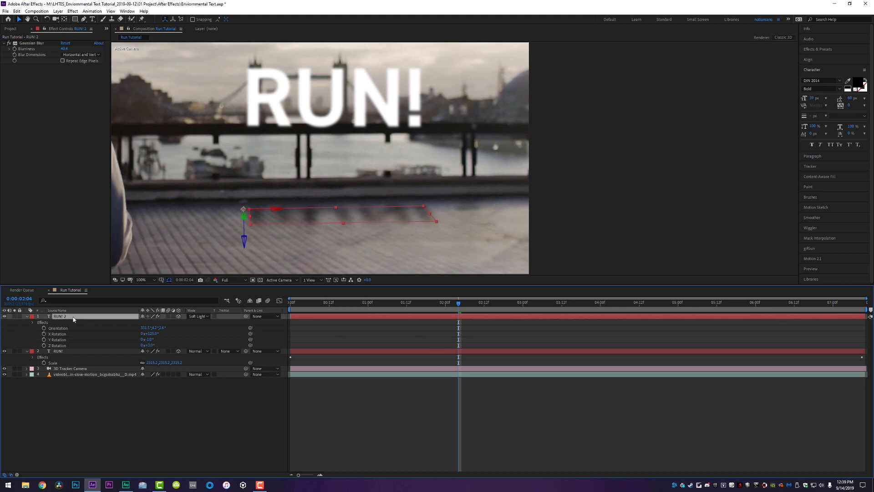
key("t")
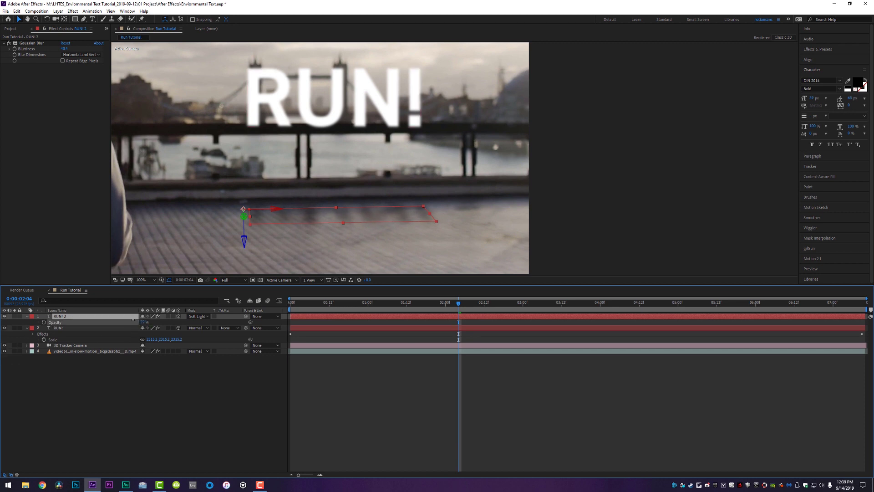
left_click(464, 400)
left_click(142, 280)
left_click(147, 299)
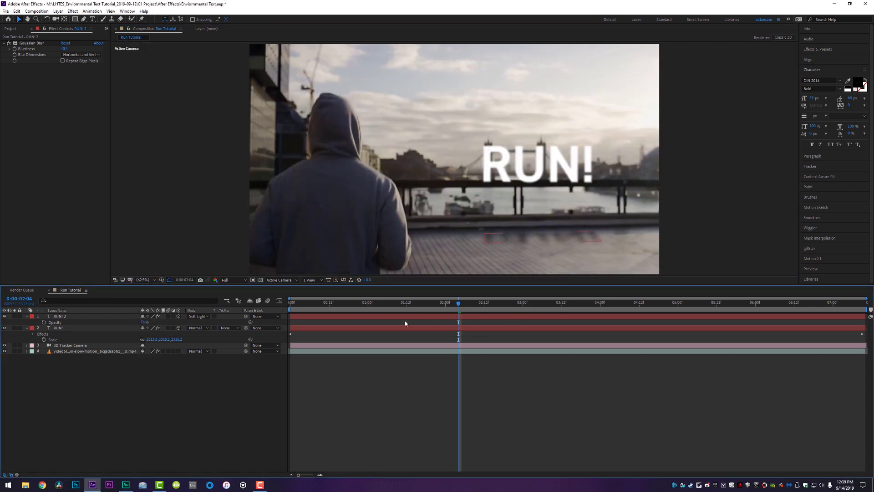
left_click(388, 316)
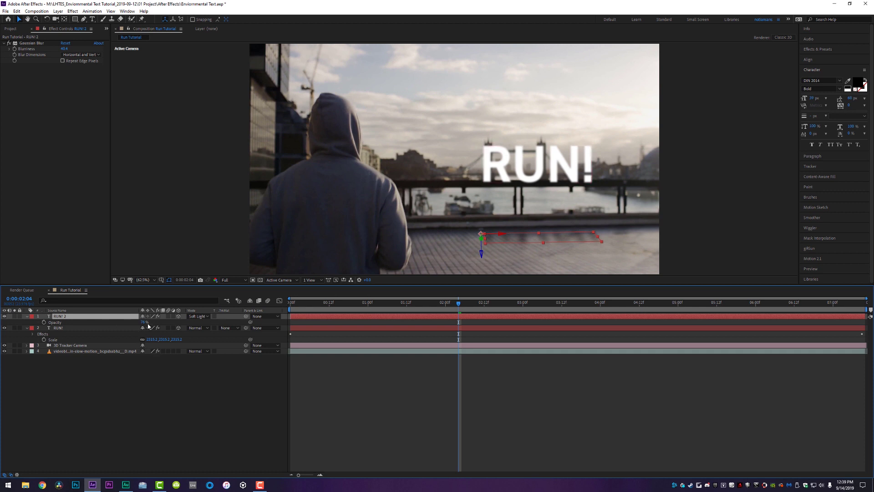
left_click_drag(143, 323, 137, 322)
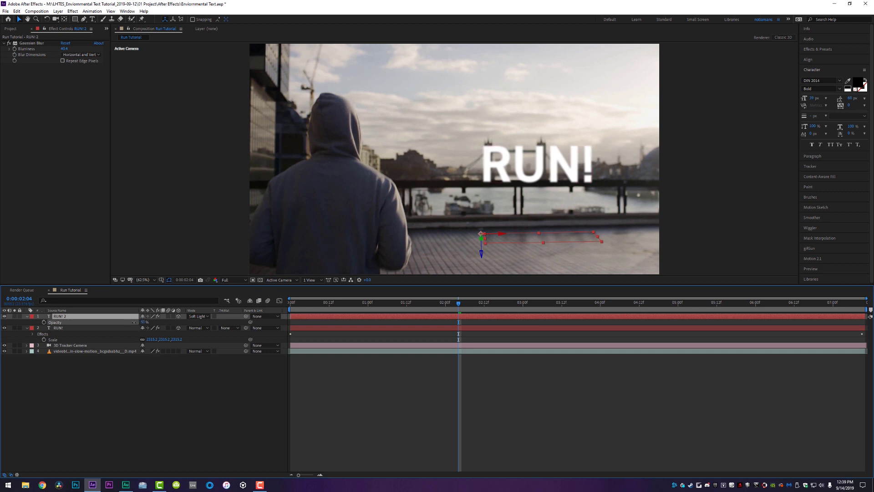
left_click(490, 408)
Step: Scrub to 0:00:03:19 and hide and show the RUN! 2 layer to compare the frame with and without the shadow
left_click_drag(431, 305, 586, 313)
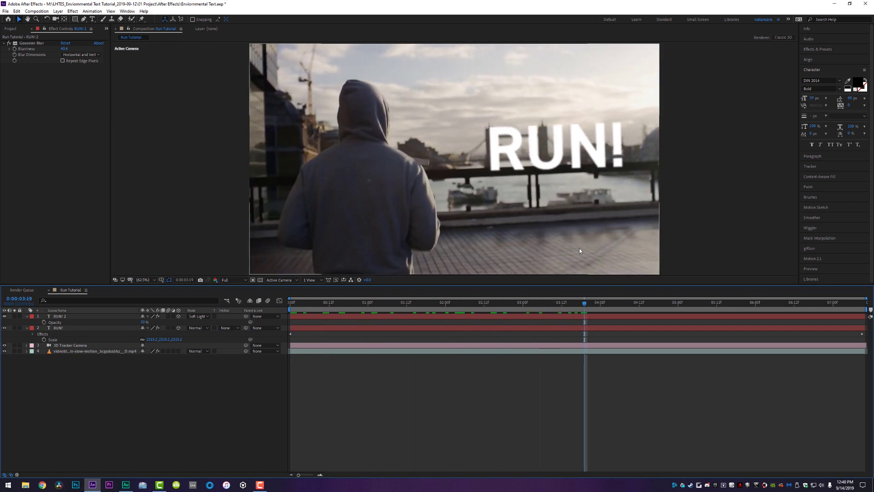
left_click(4, 316)
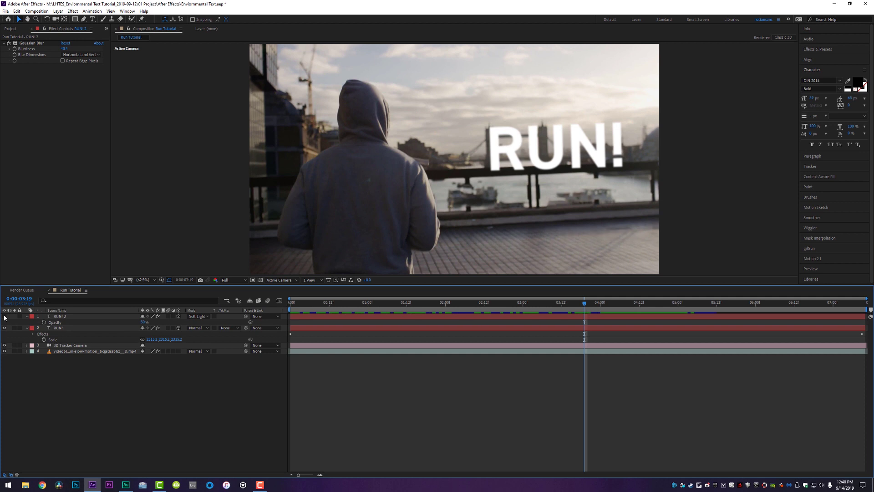
left_click(4, 316)
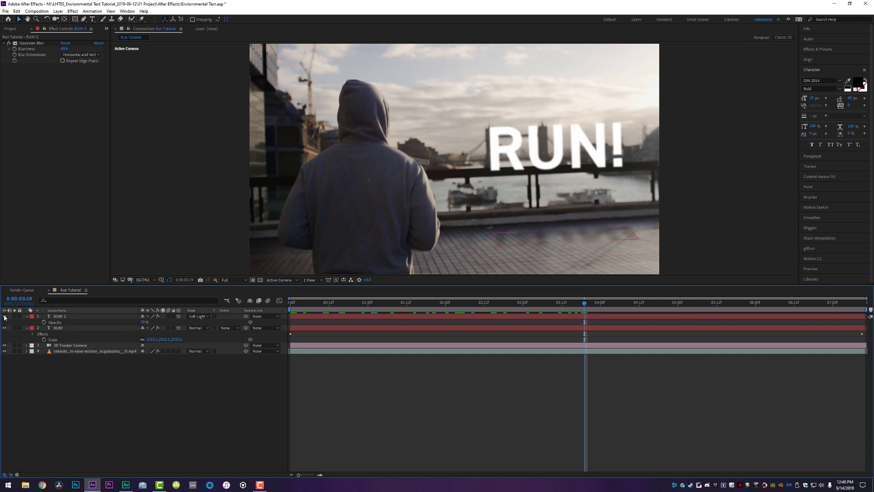
Step: Play the composition from the start to check the text and its shadow in motion
key("space")
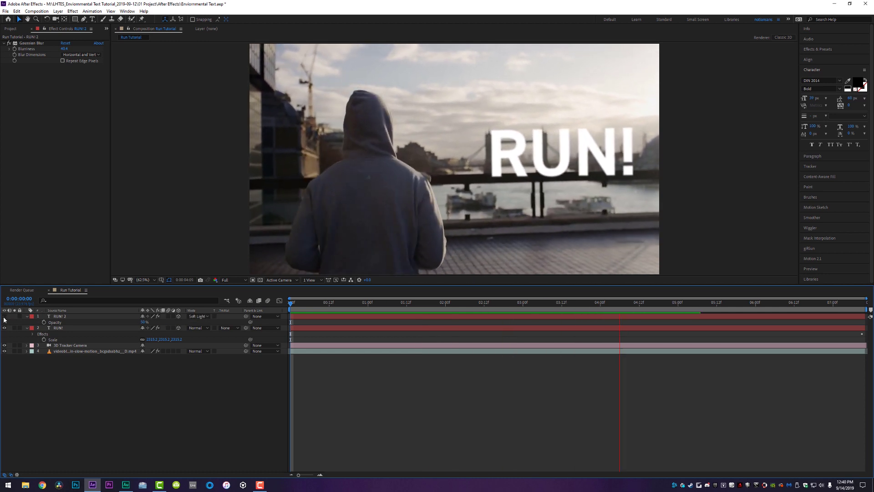
key("space")
left_click_drag(513, 304, 287, 312)
key("space")
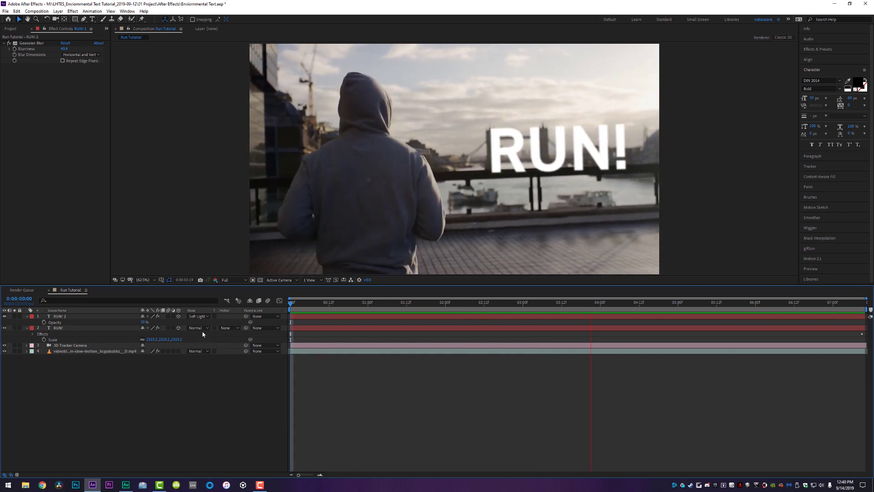
Step: Try moving the RUN! text sideways so it overlaps the runner, and check it by scrubbing to 0:00:05:10
left_click(371, 302)
left_click_drag(390, 301, 647, 315)
left_click_drag(545, 177, 497, 177)
left_click_drag(651, 304, 712, 304)
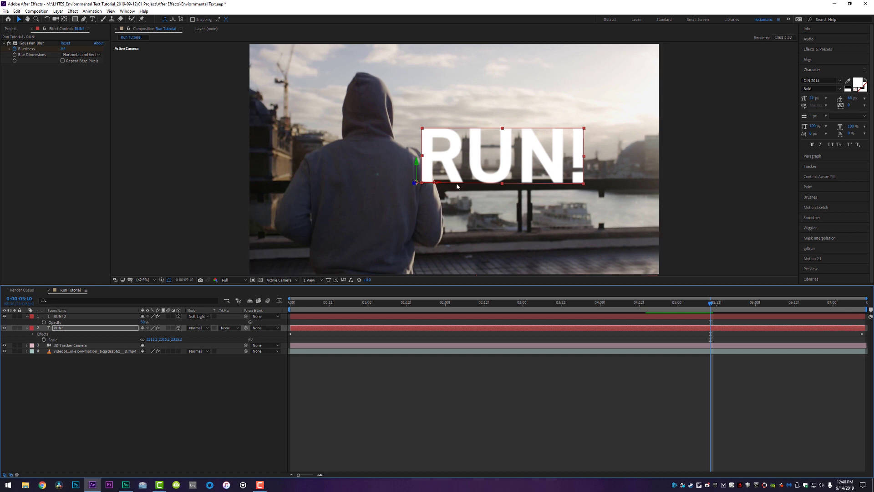
left_click_drag(708, 307, 476, 304)
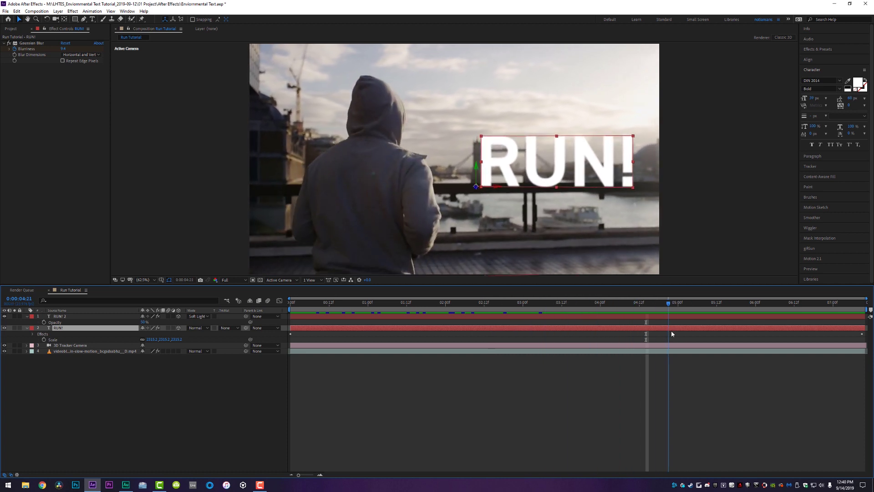
Step: Play through the running shot with the RUN! text in place and move the playhead back to 0:00:00:18
left_click_drag(647, 331, 347, 333)
key("space")
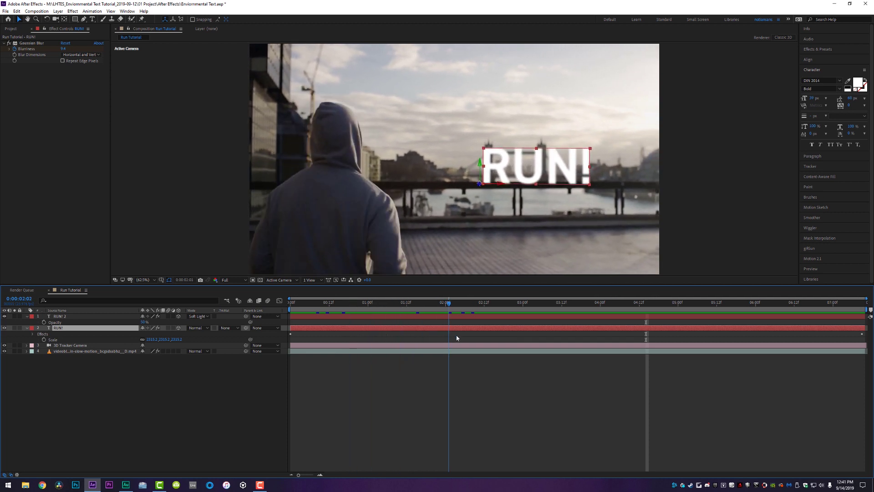
key("Page_Up")
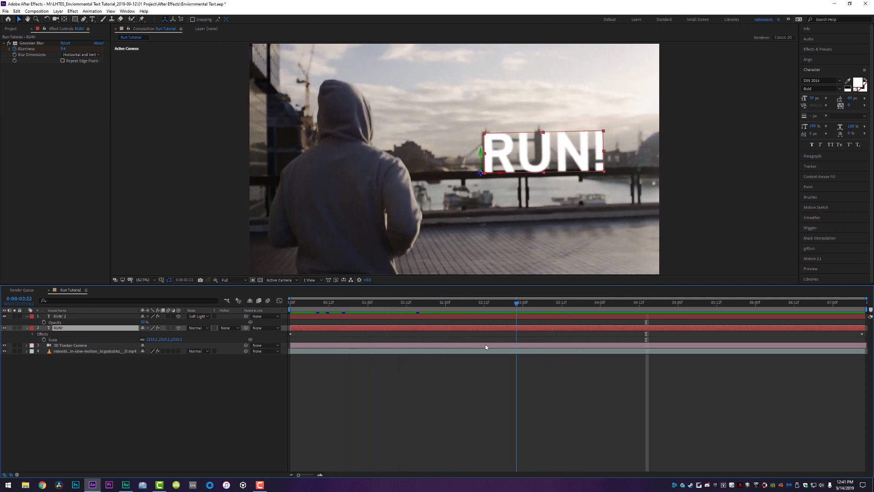
mouse_move(364, 339)
left_mouse_down()
mouse_move(315, 335)
mouse_move(370, 334)
mouse_move(348, 334)
left_mouse_up()
key("Page_Up")
key("Page_Up")
key("Page_Up")
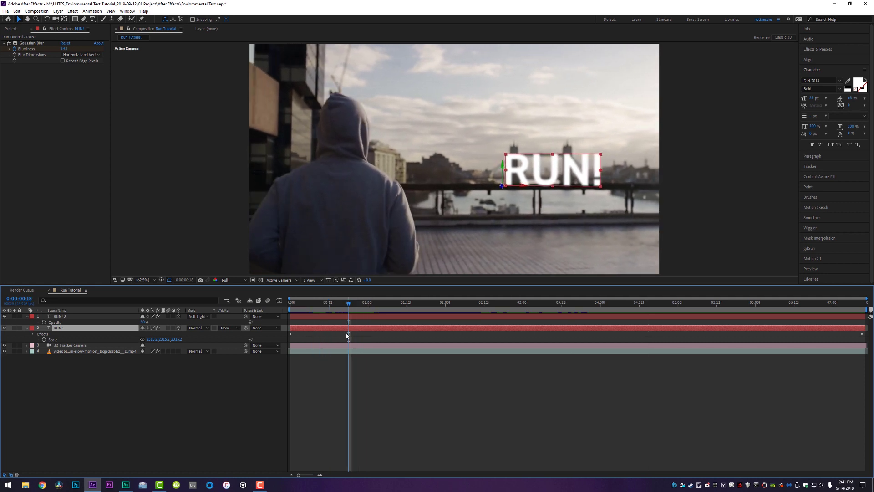